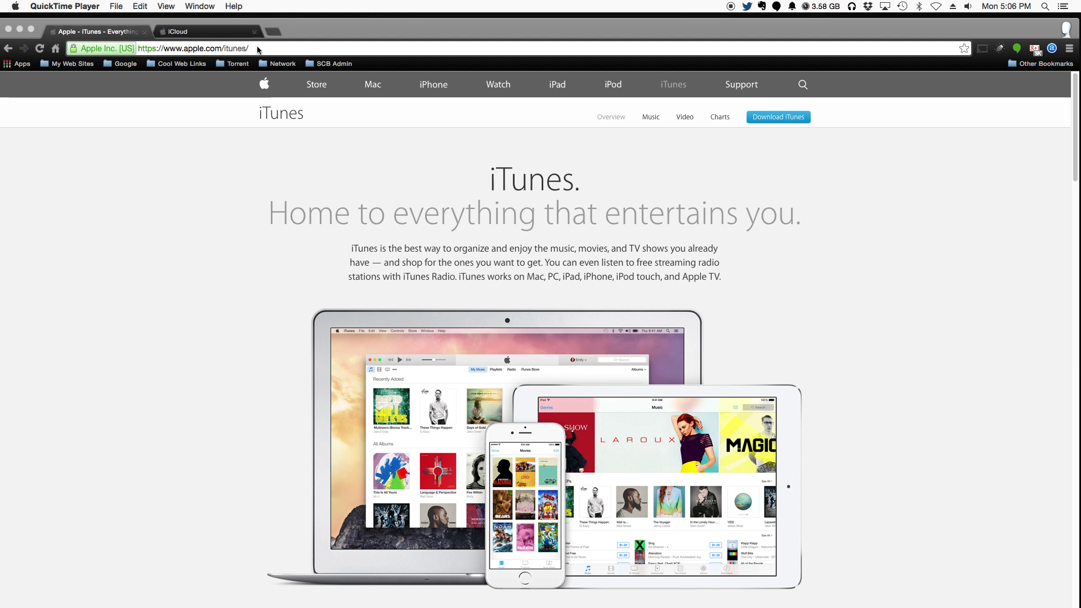
- Bring Chrome forward and open the iTunes download page on apple.com
left_click(771, 118)
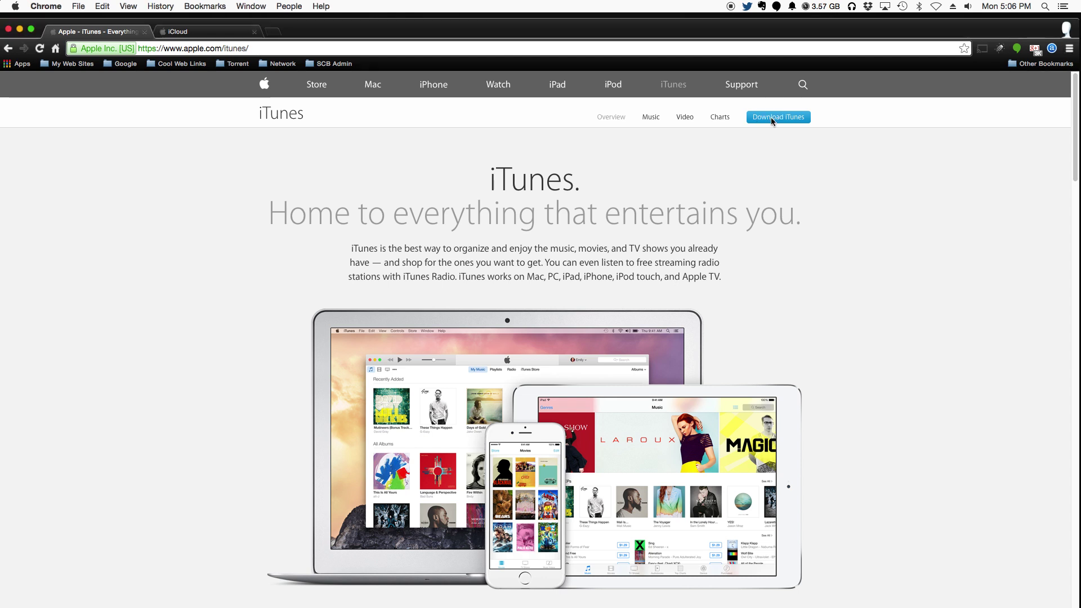
left_click(771, 118)
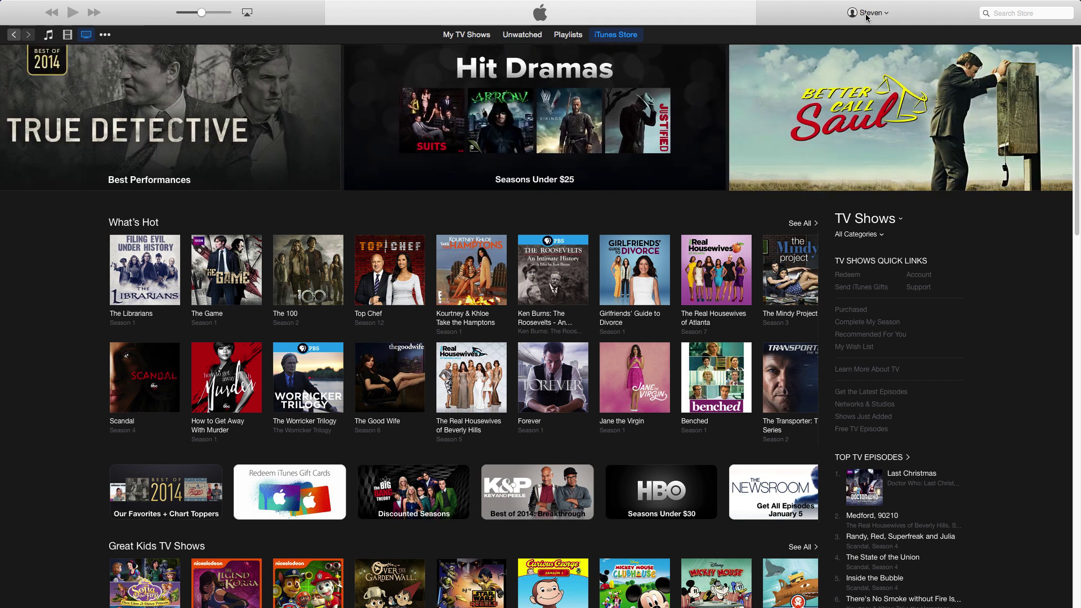
- Authorize this computer for the iTunes Store account from the Store menu
mouse_move(111, 3)
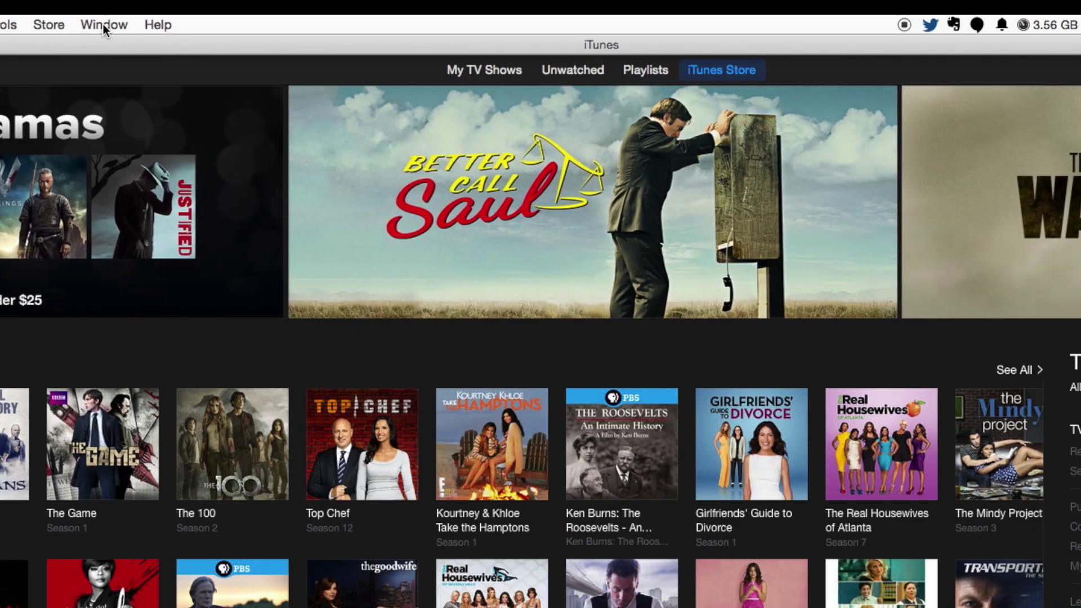
left_click(51, 26)
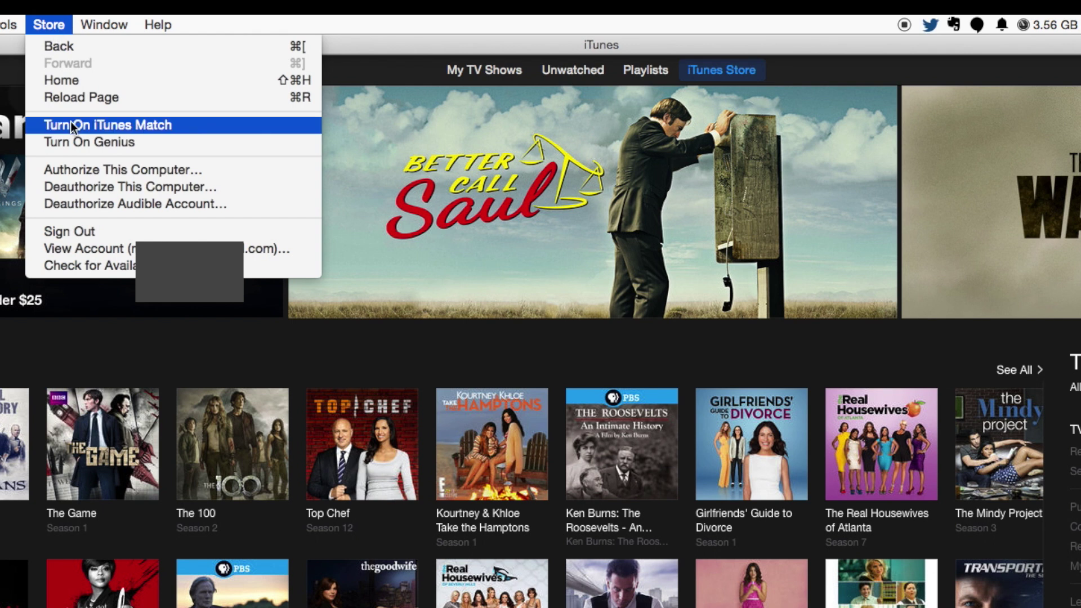
left_click(134, 170)
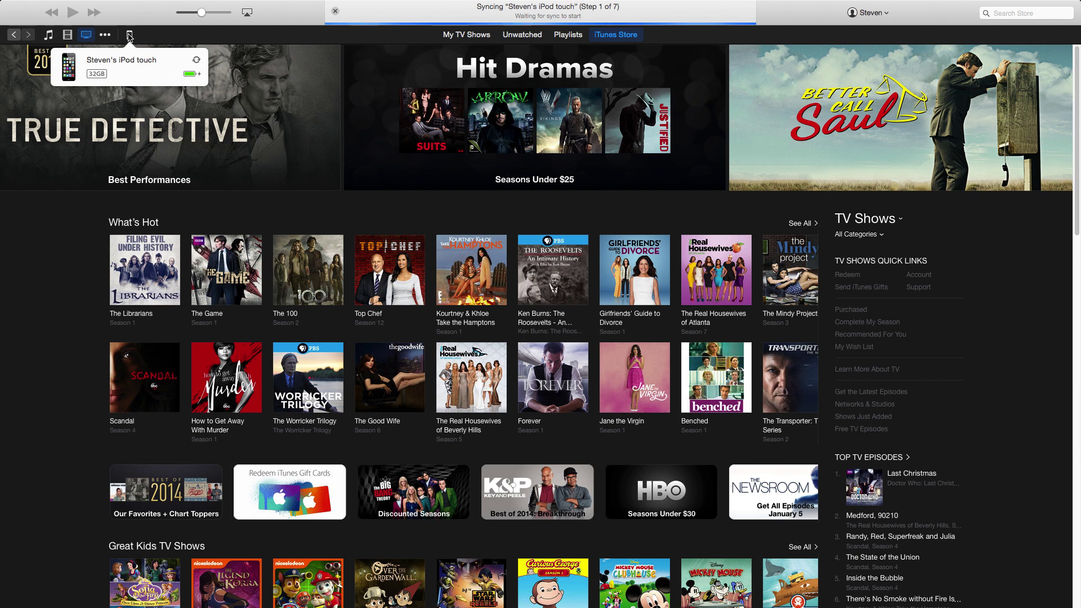
- Browse the iPod touch's Apps, Music and Movies pages, then return to its Summary page
left_click(129, 64)
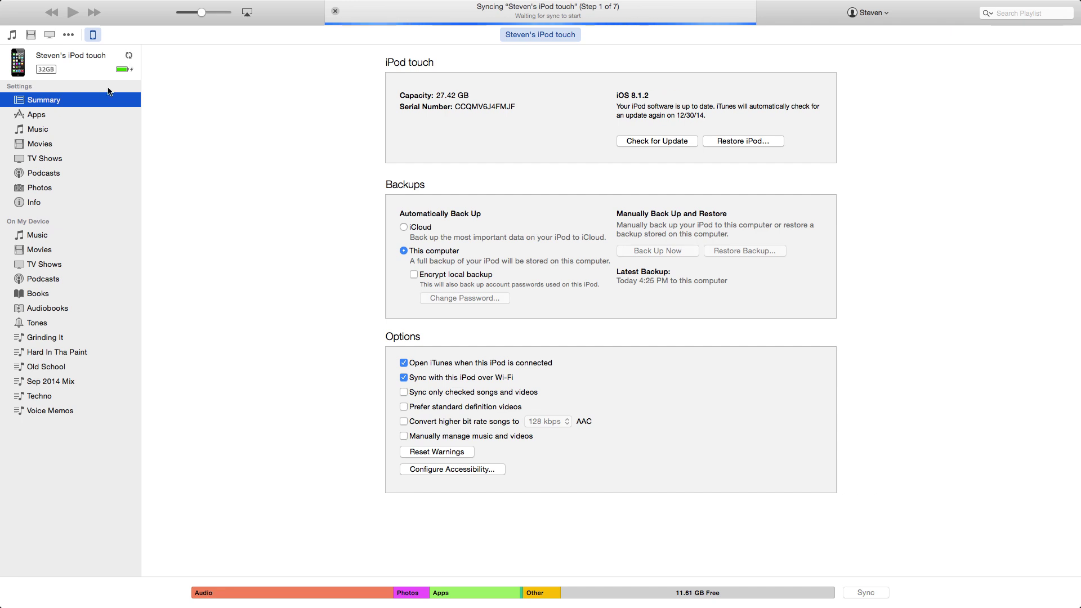
left_click(40, 116)
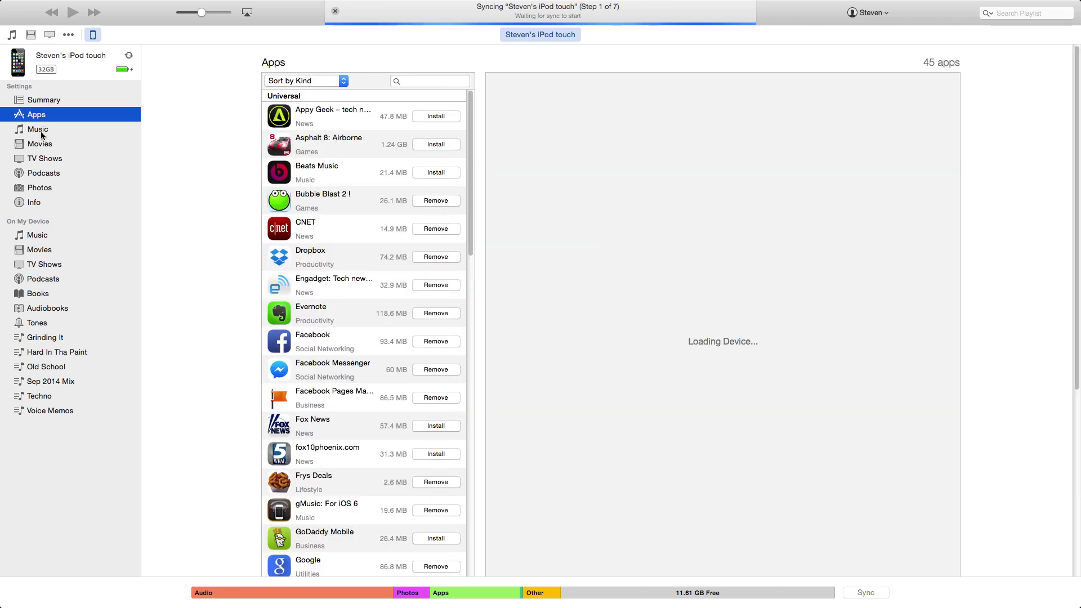
left_click(41, 131)
left_click(40, 144)
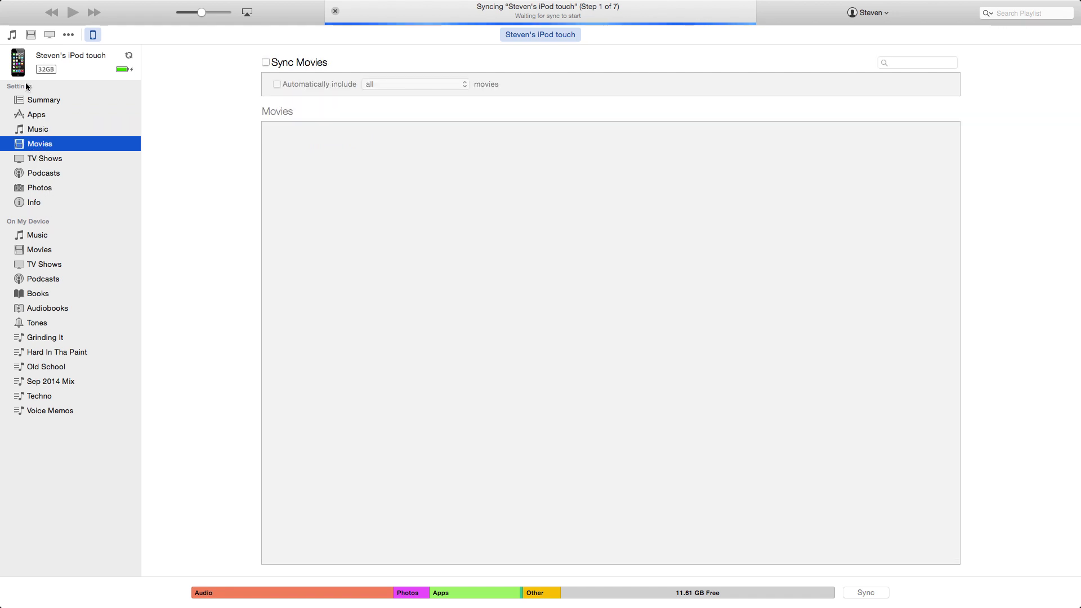
left_click(47, 100)
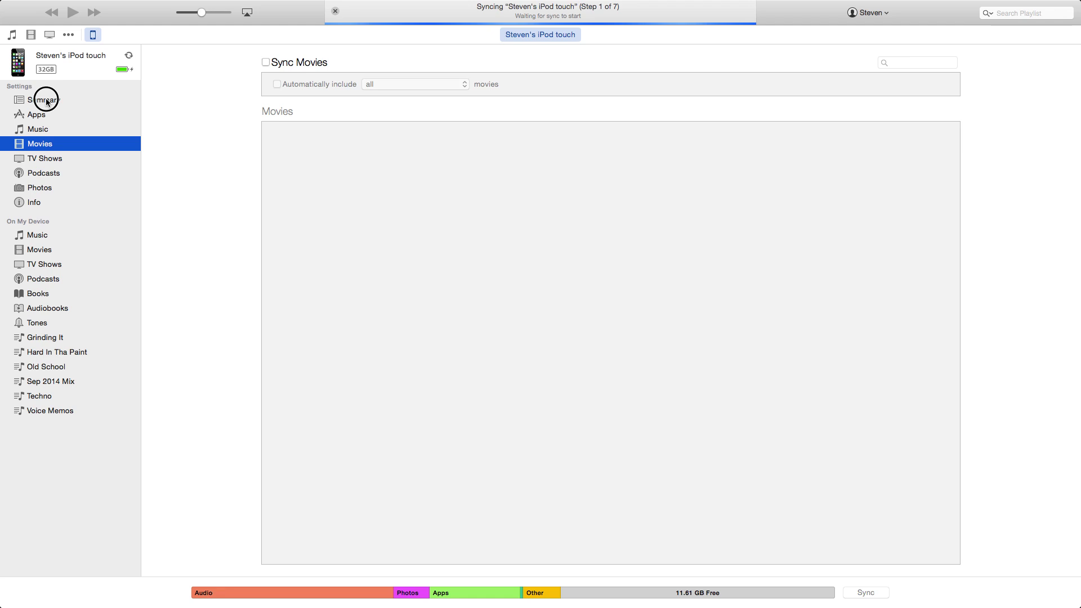
left_click(129, 56)
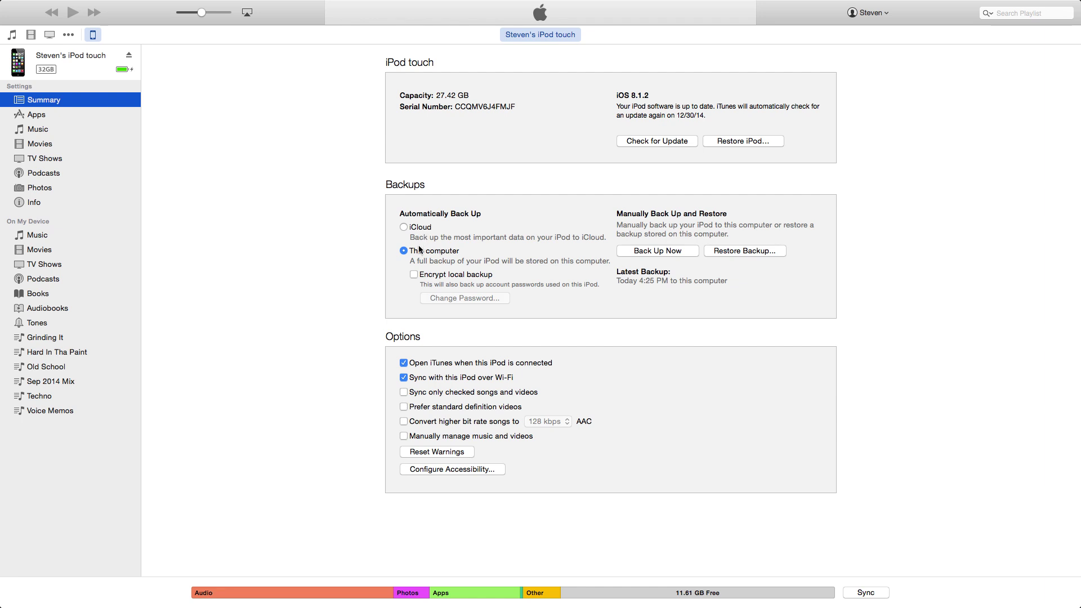
- Select iCloud for automatic iPod touch backups, then switch over to Chrome
left_click(404, 227)
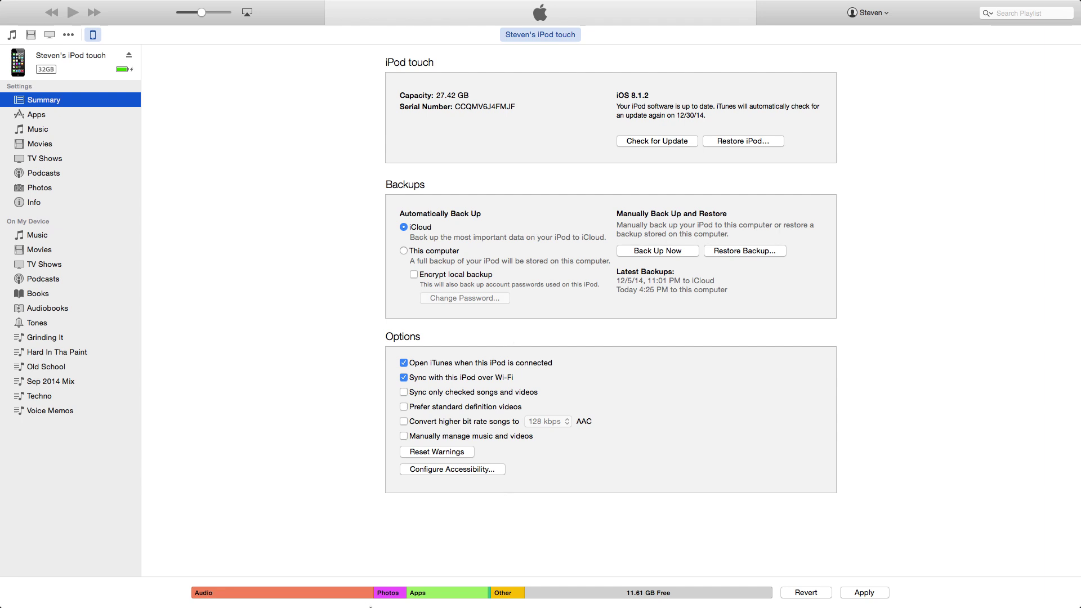
left_click(98, 568)
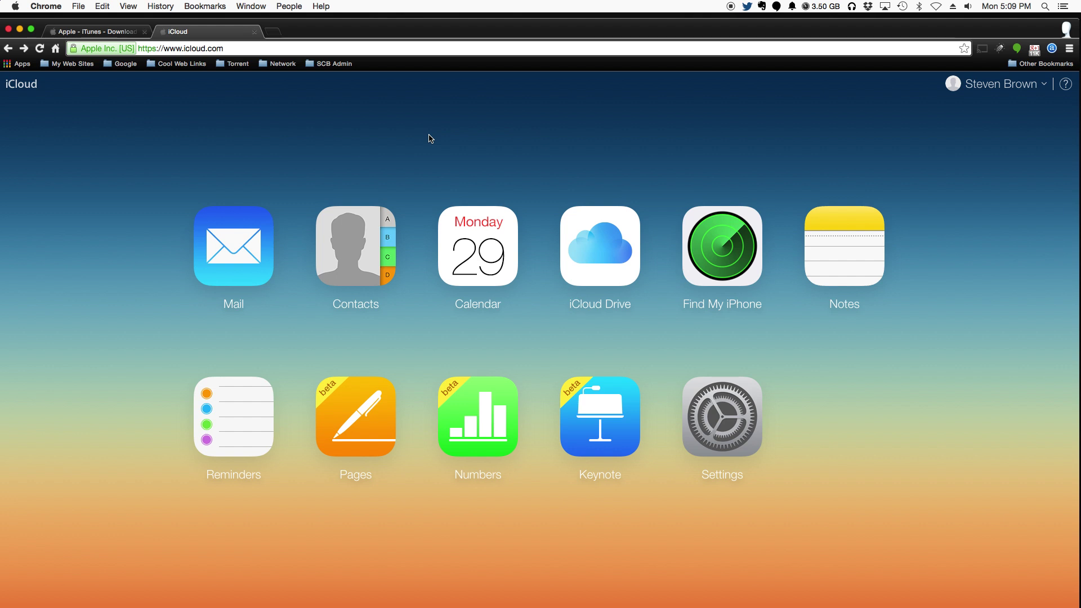
- Look into iCloud Mail and iCloud Drive, returning to the iCloud app launcher each time
left_click(222, 243)
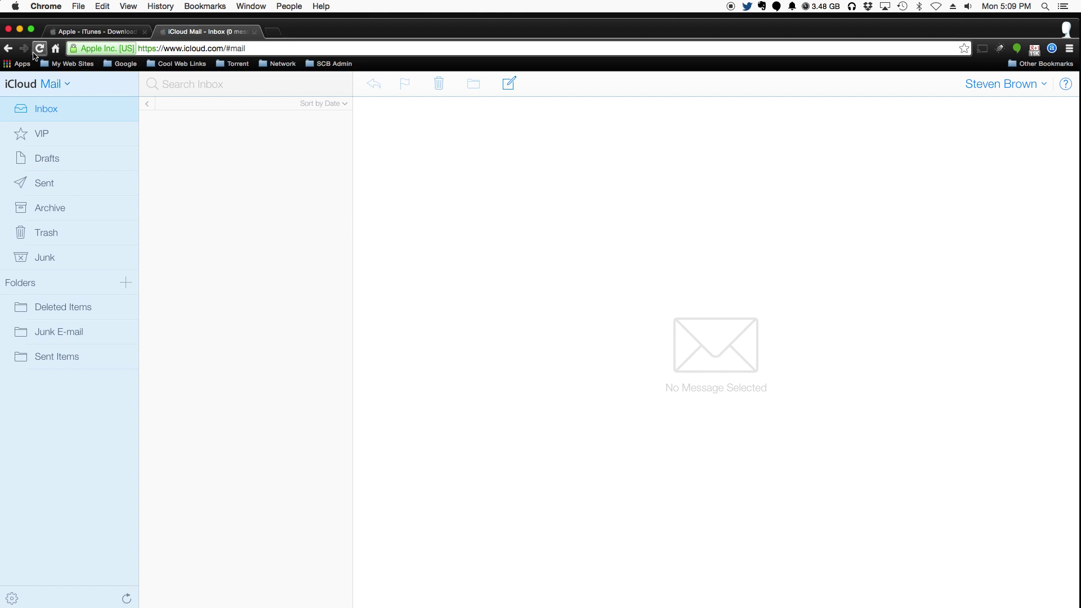
left_click(9, 49)
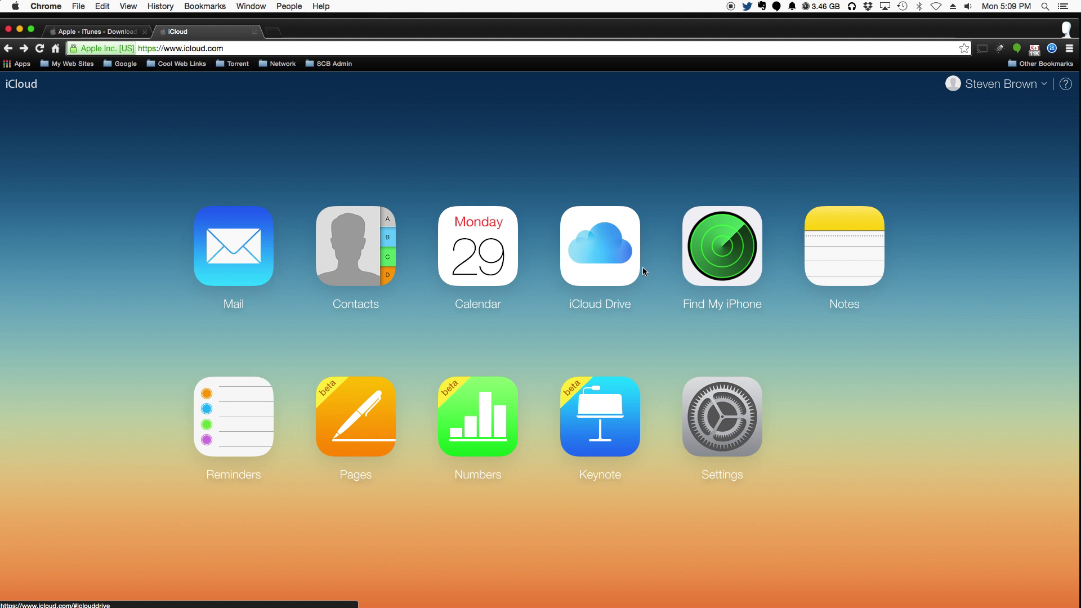
left_click(614, 274)
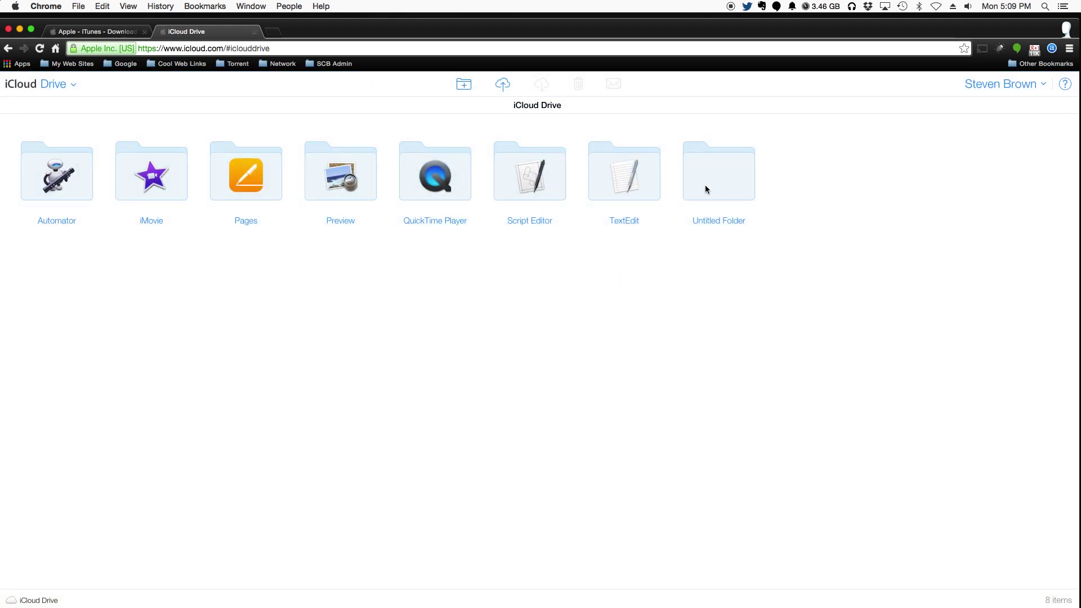
left_click(8, 49)
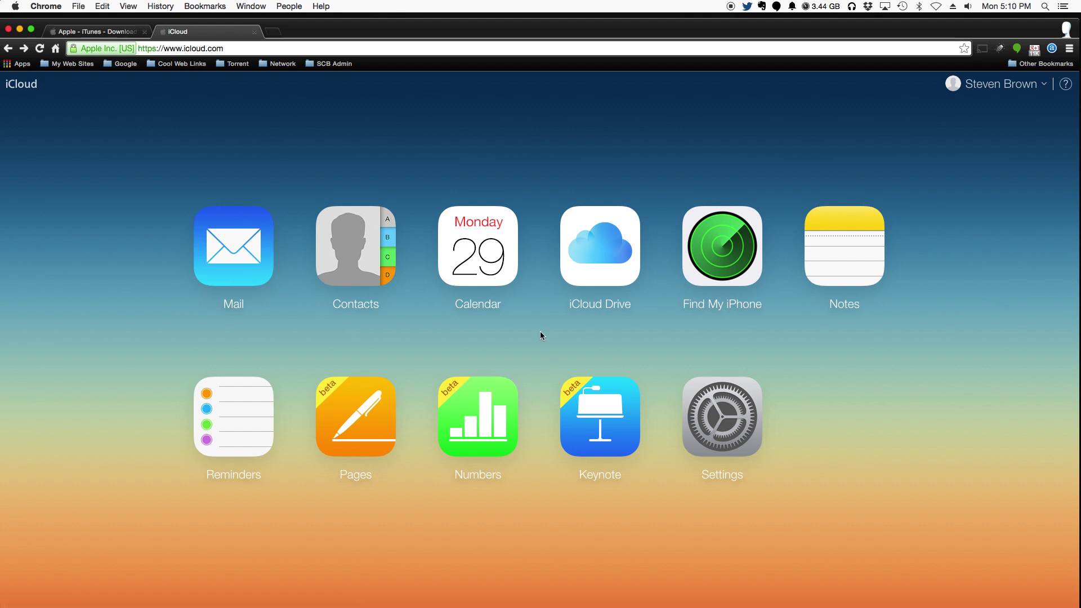
- Back in iTunes, change the iPod's automatic backup target from iCloud to This computer
mouse_move(494, 603)
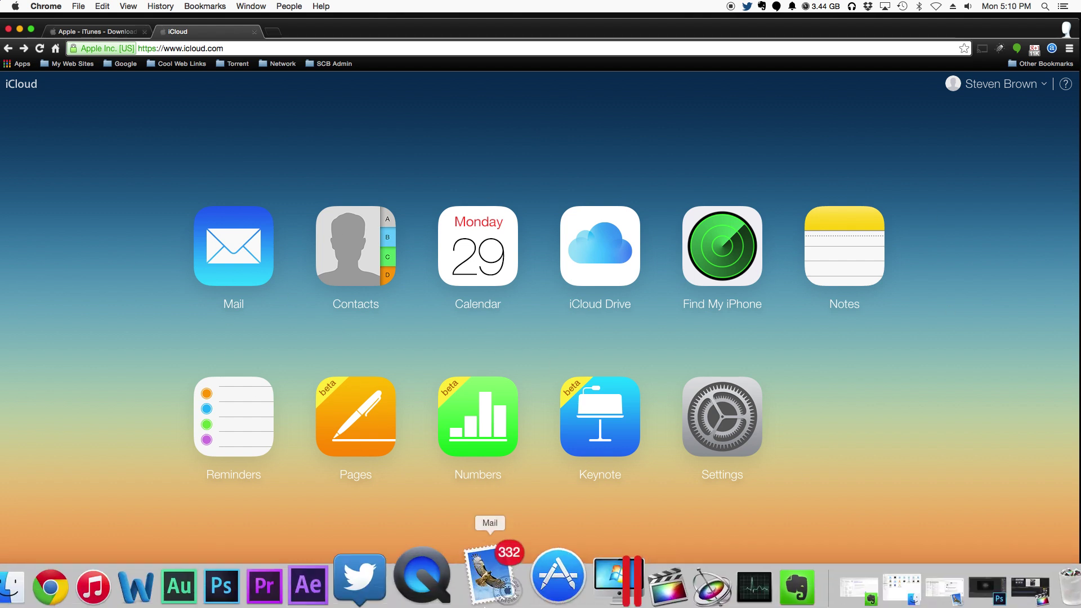
left_click(143, 588)
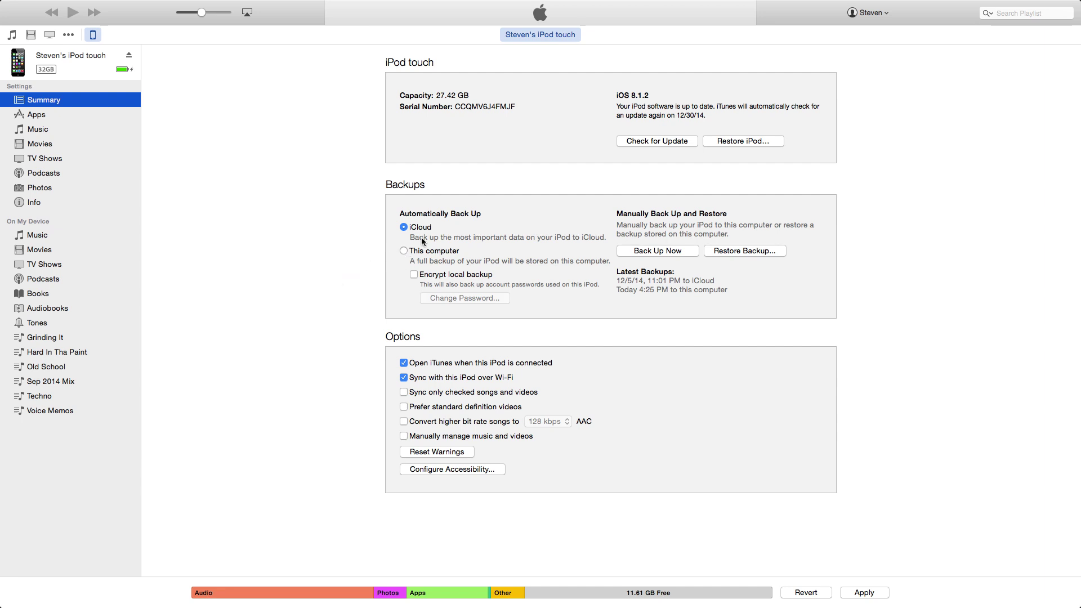
left_click(403, 251)
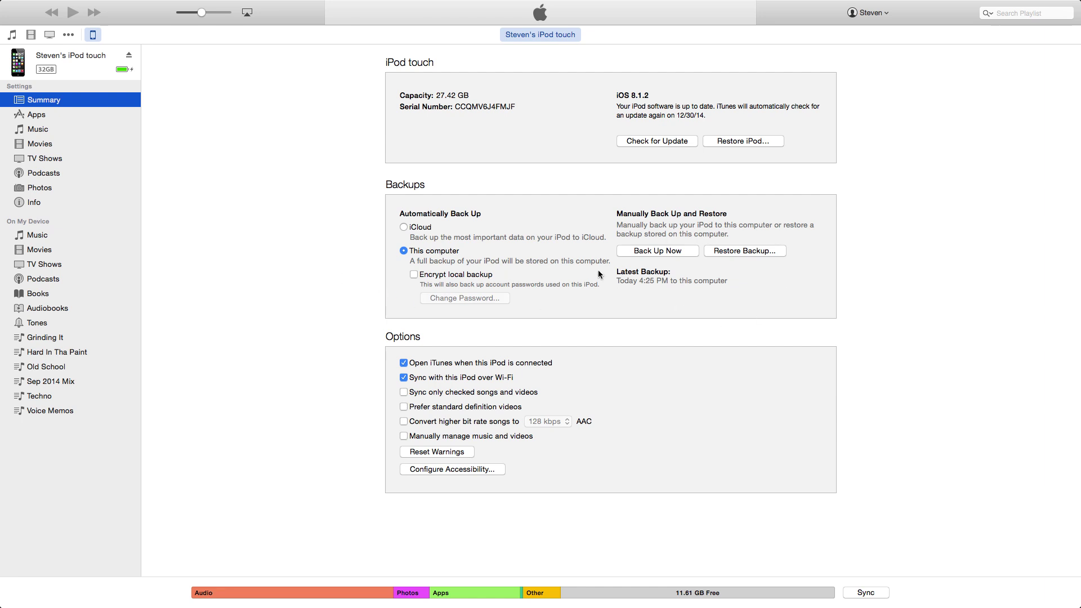
- Back up the iPod touch now and accept transferring its purchases into the library
left_click(664, 251)
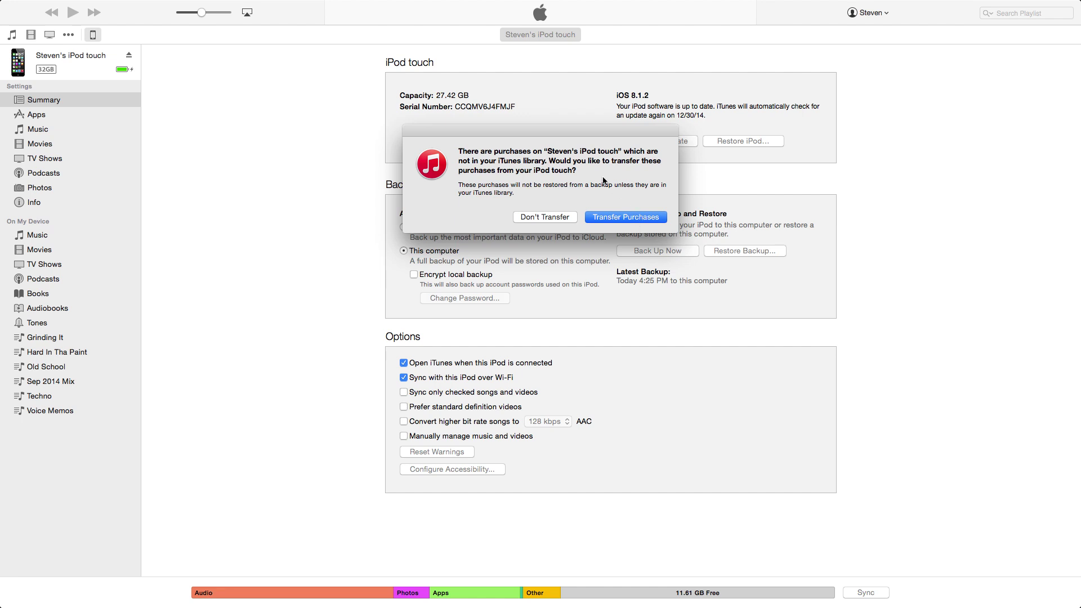
left_click(629, 219)
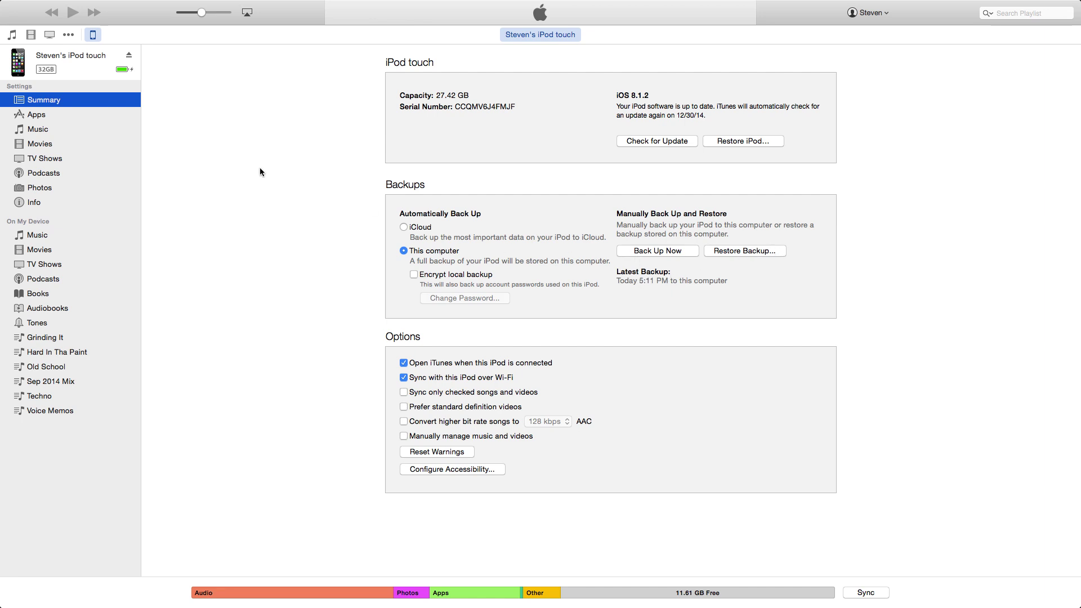
mouse_move(132, 4)
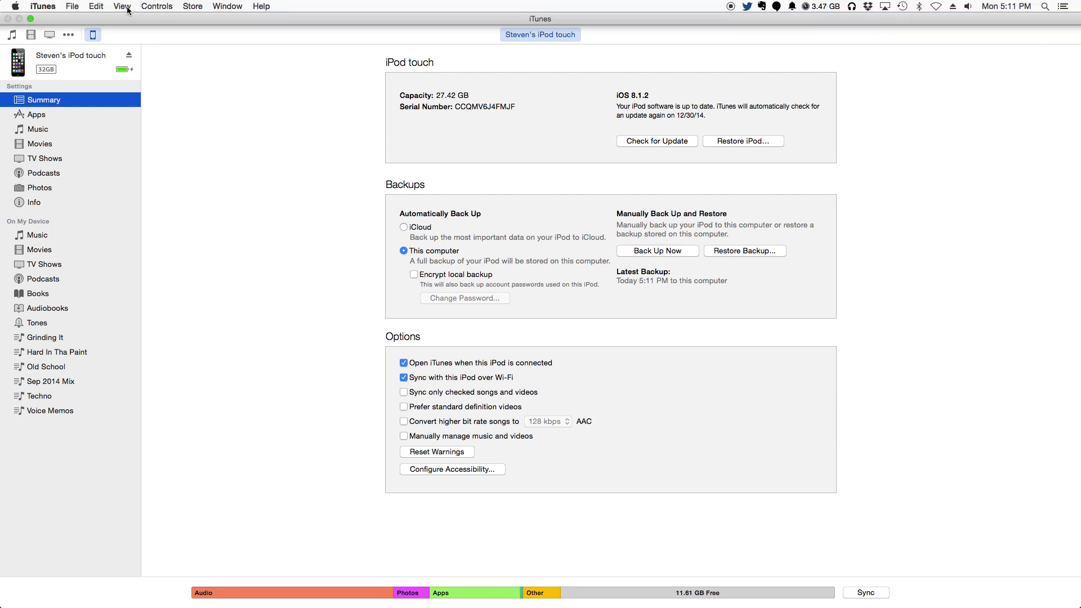
left_click(42, 7)
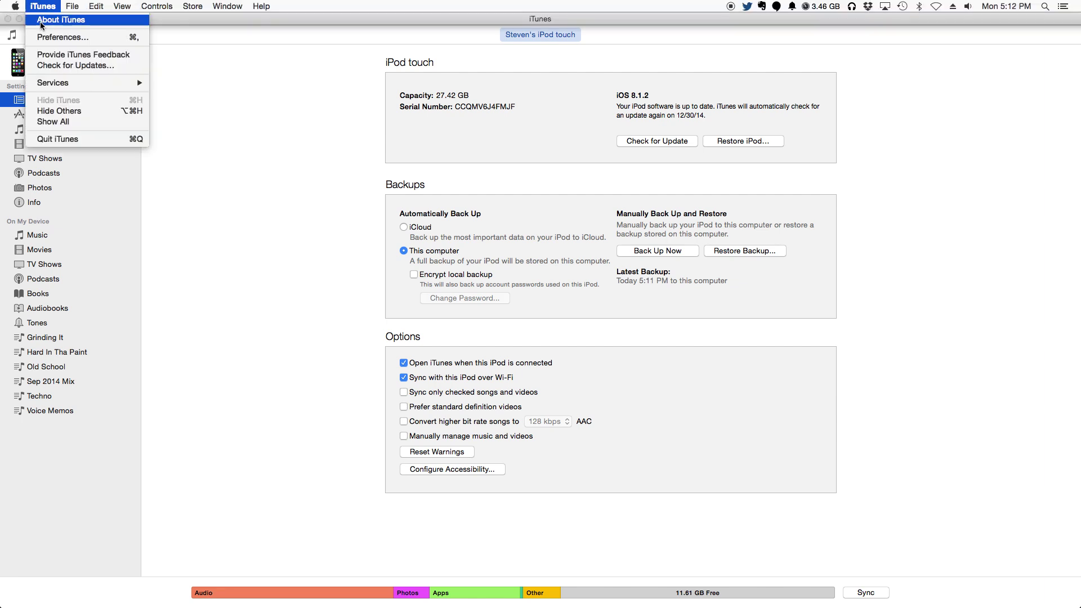
left_click(52, 38)
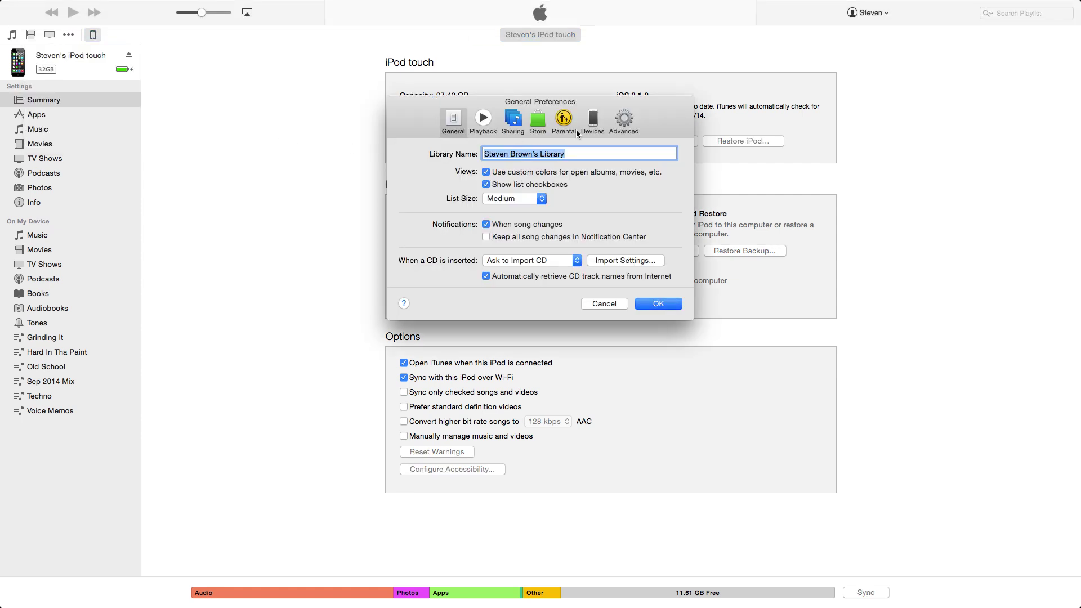
left_click(592, 121)
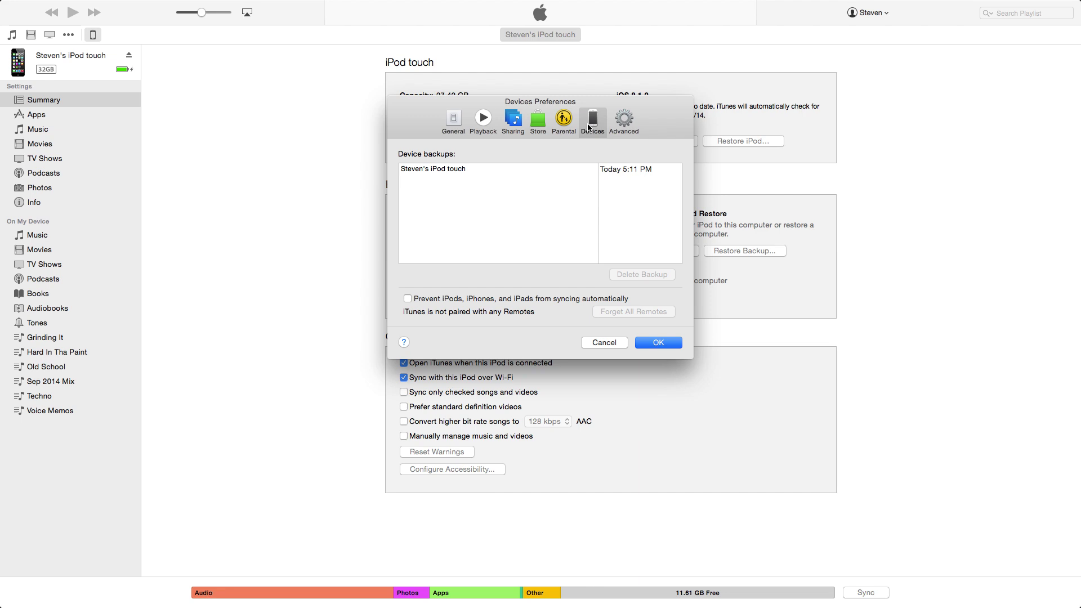
left_click(441, 173)
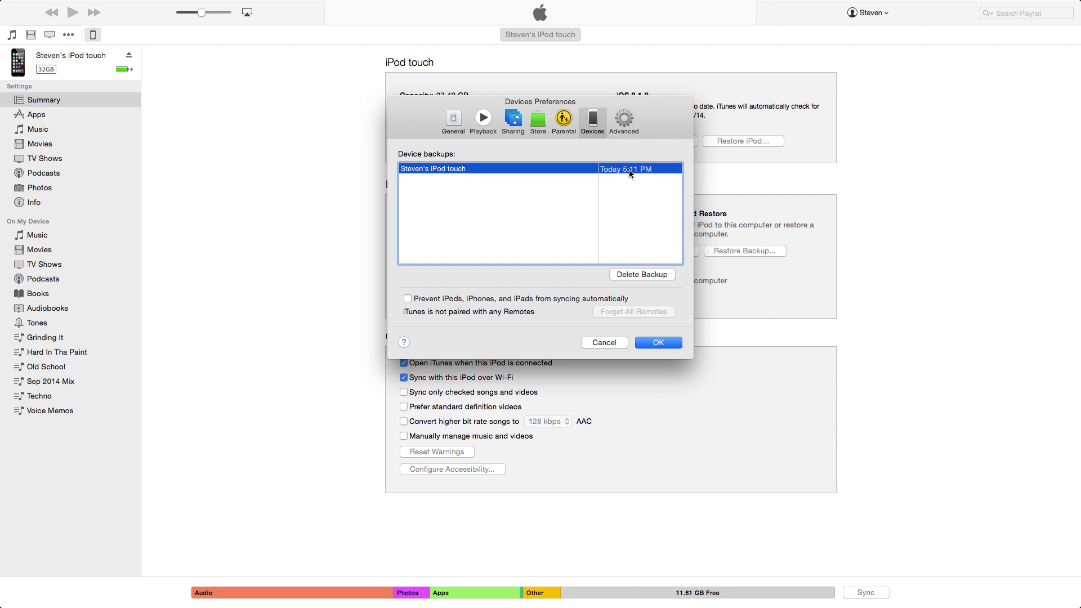
mouse_move(629, 170)
left_click(542, 179)
left_click(542, 169)
left_click(618, 342)
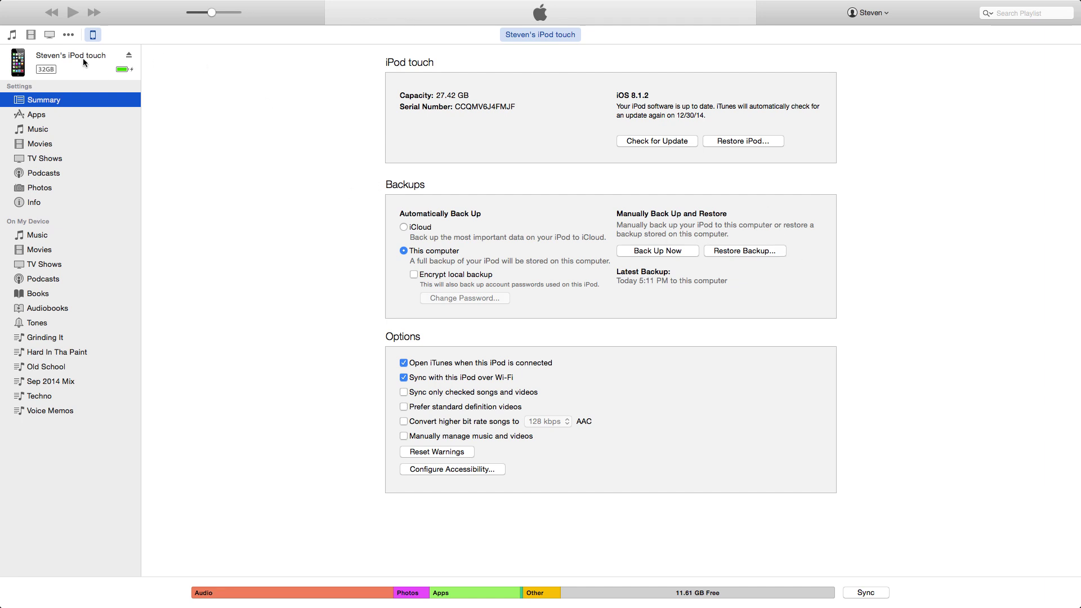
- Restore the iPod touch from its Today 5:11 PM backup, picking it in the iPod Name list
left_click(732, 251)
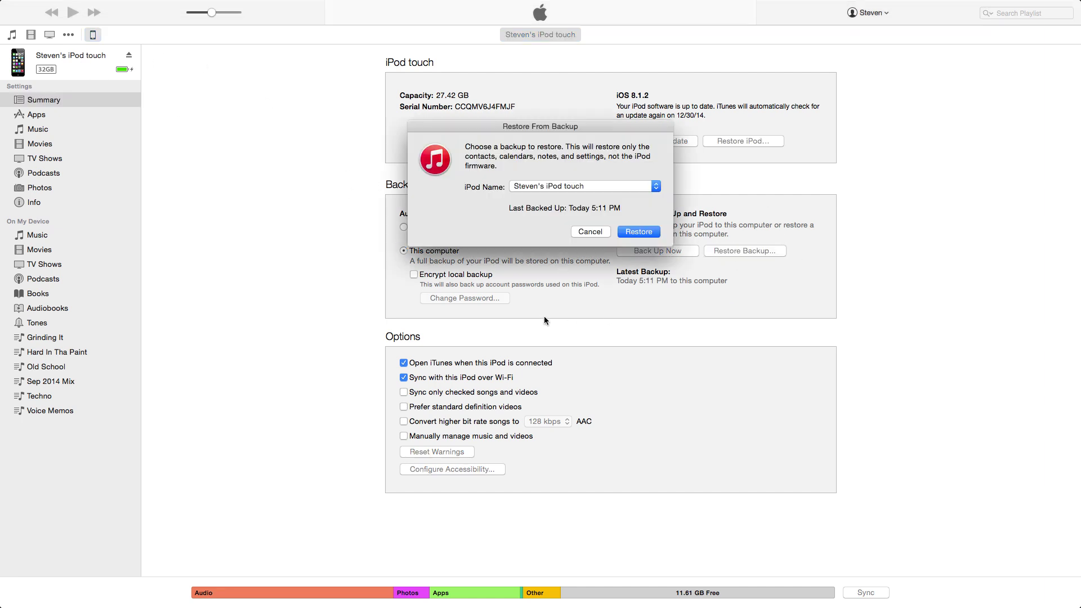
left_click(583, 188)
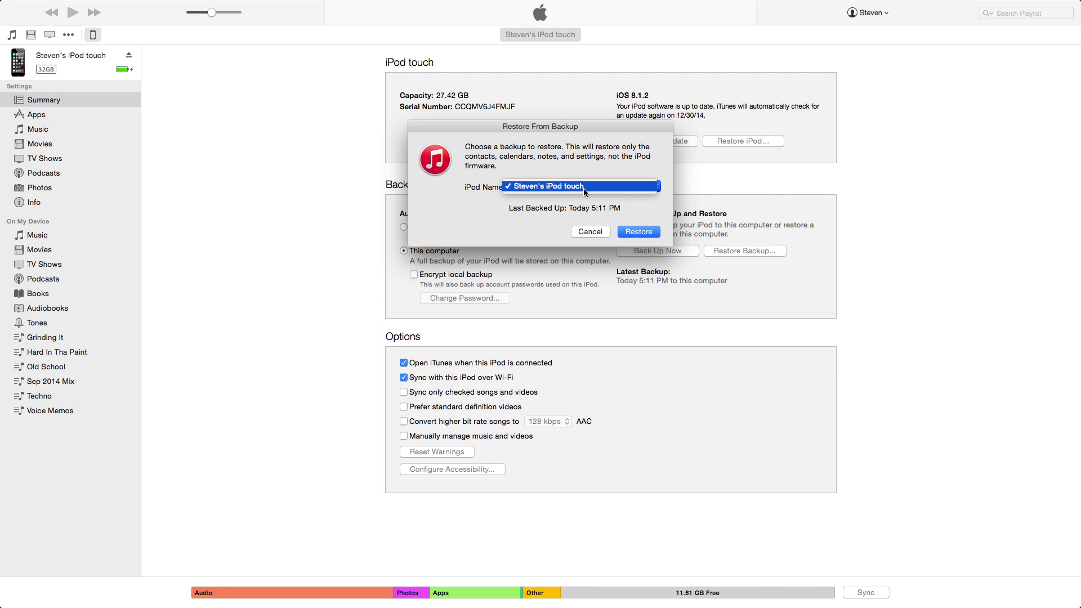
left_click(583, 189)
left_click(550, 191)
left_click(550, 188)
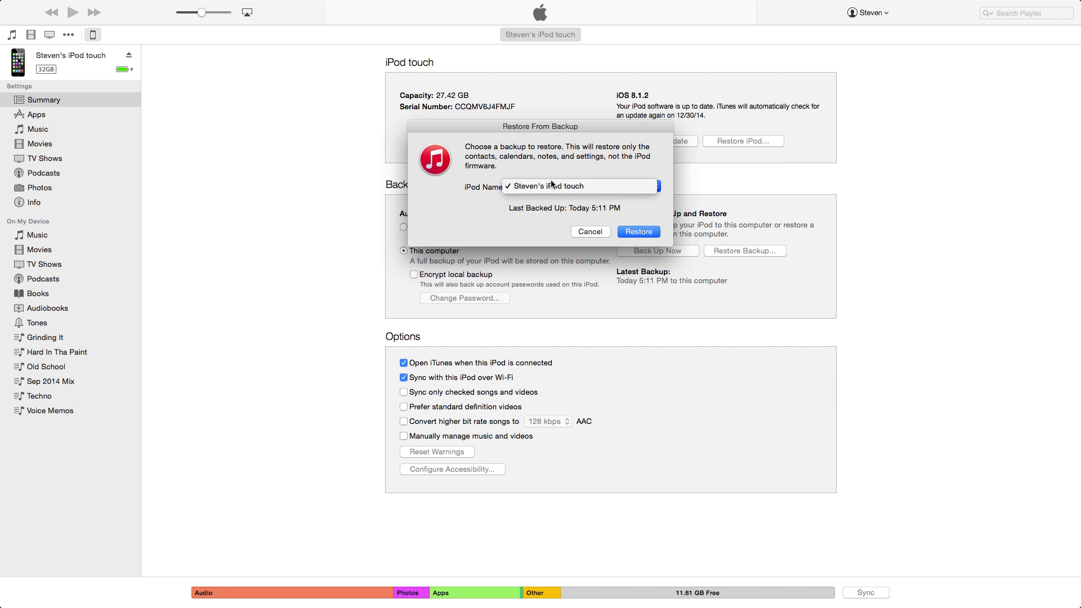
left_click(643, 234)
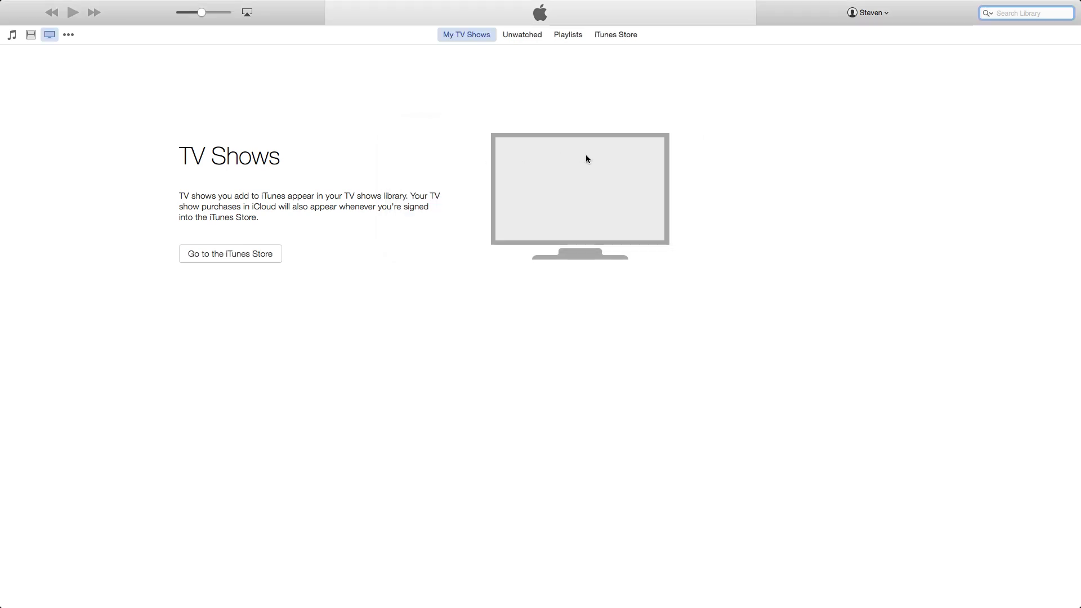
left_click(68, 34)
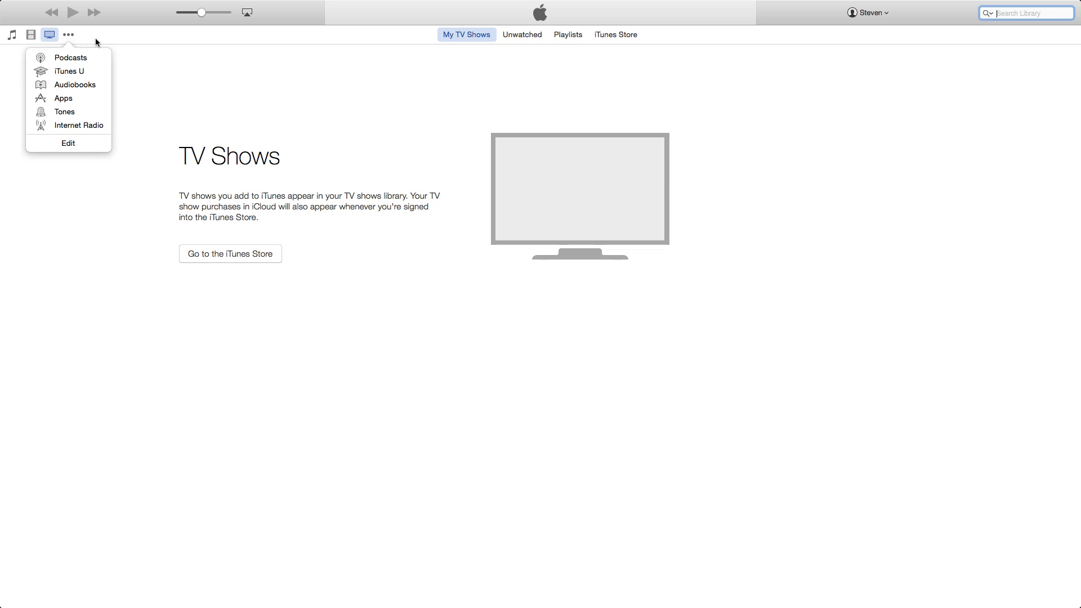
left_click(93, 42)
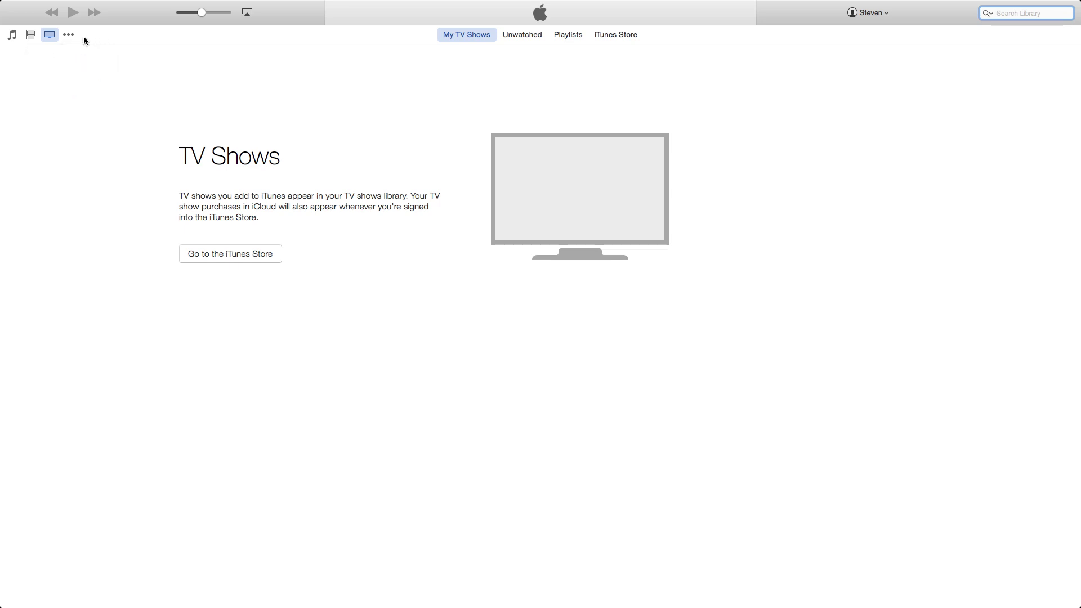